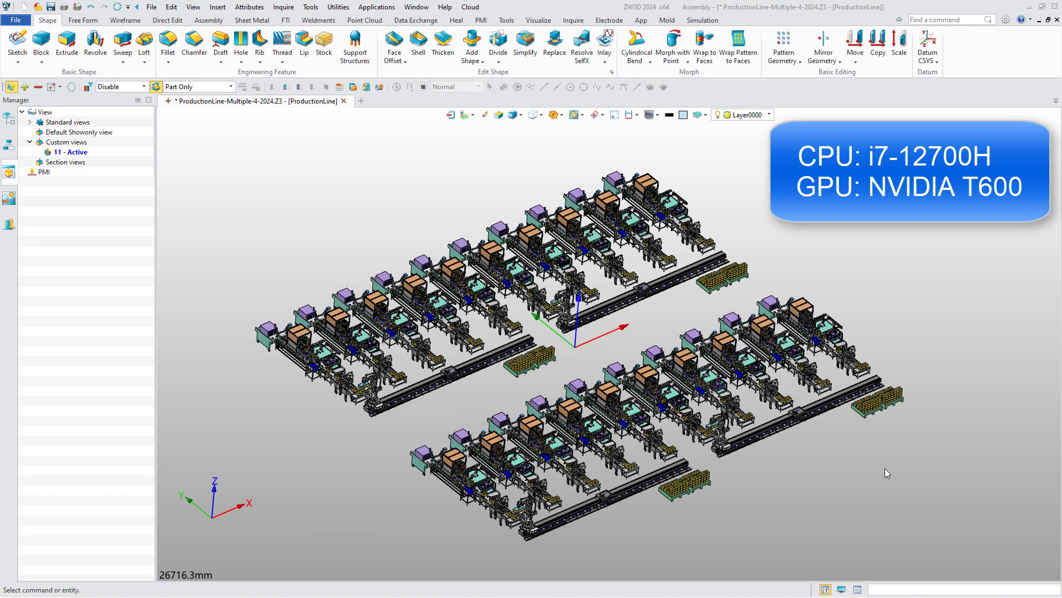
Orbit the production line to a top-down view, restore custom view 11, and pan along it
mouse_move(885, 468)
middle_mouse_down()
mouse_move(949, 467)
mouse_move(744, 532)
mouse_move(846, 486)
mouse_move(811, 541)
middle_mouse_up()
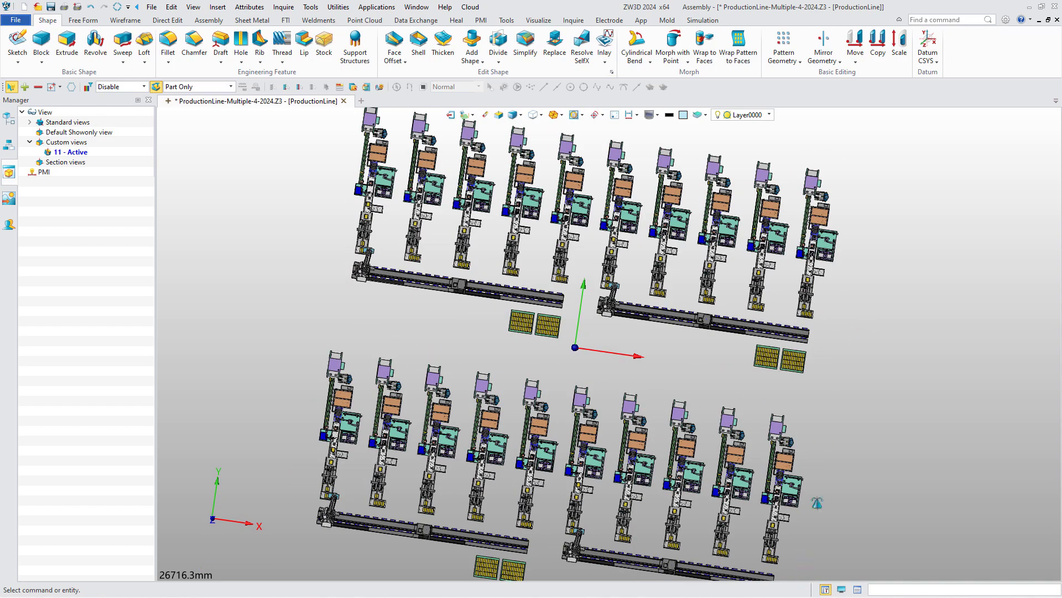
mouse_move(811, 540)
middle_mouse_down()
mouse_move(801, 498)
mouse_move(734, 523)
middle_mouse_up()
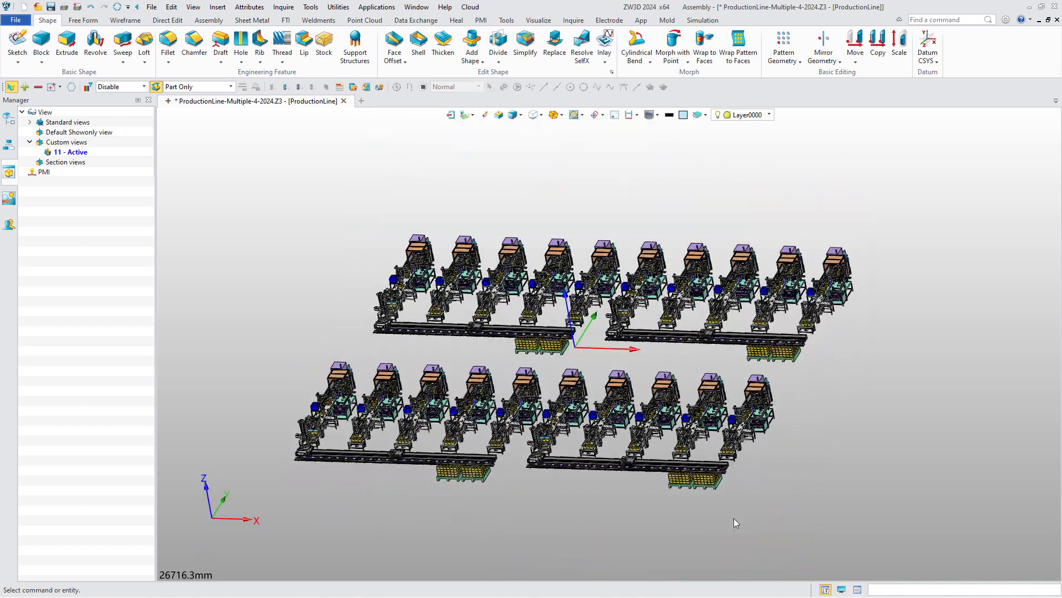
double_click(70, 153)
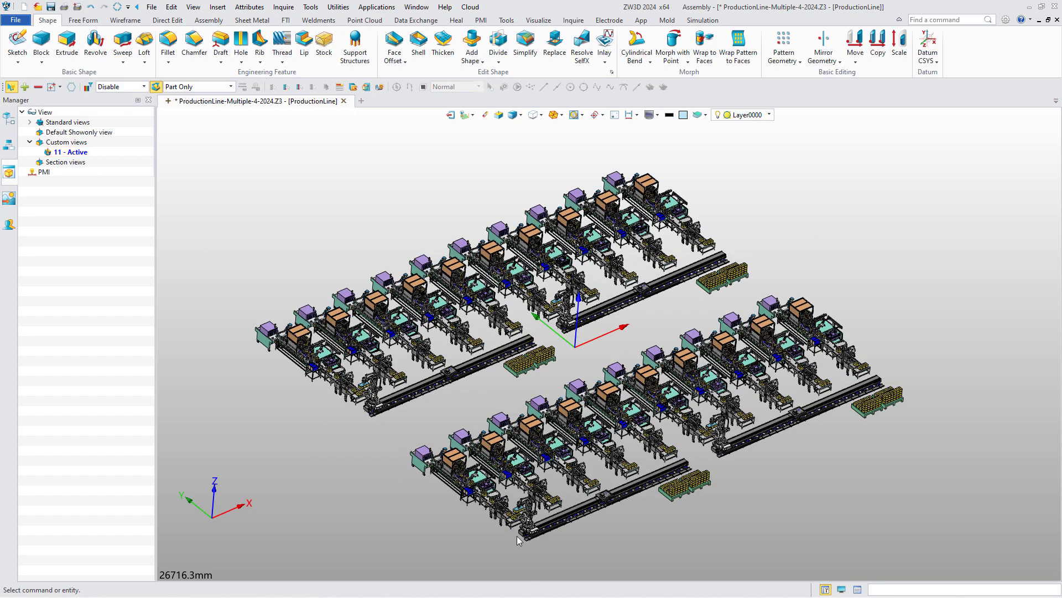
scroll(514, 536, "up", 2)
scroll(513, 535, "up", 2)
scroll(523, 523, "up", 2)
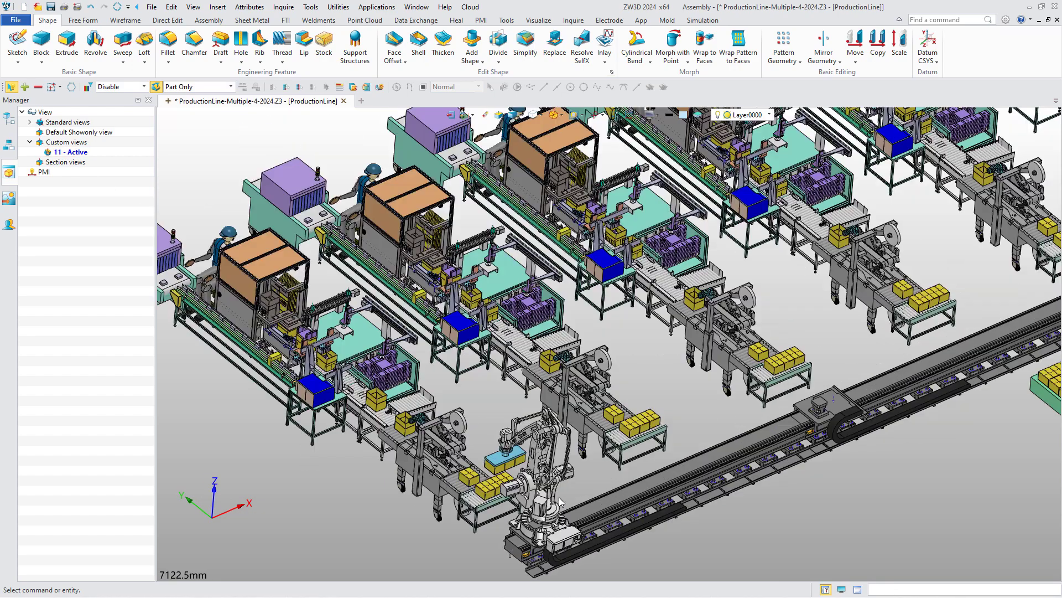
scroll(541, 488, "up", 2)
scroll(541, 488, "up", 2)
mouse_move(470, 458)
middle_mouse_down("shift")
mouse_move(620, 491)
mouse_move(920, 477)
mouse_move(828, 448)
mouse_move(848, 413)
middle_mouse_up("shift")
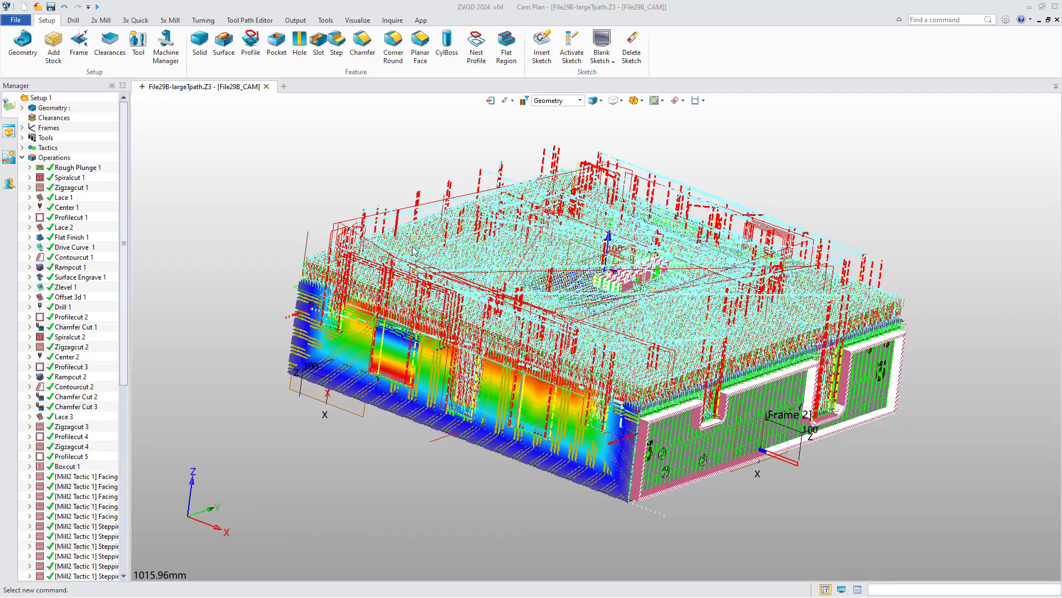
Measure the distance between two corners of the mold part, reading 898 mm
left_click(392, 20)
left_click(58, 43)
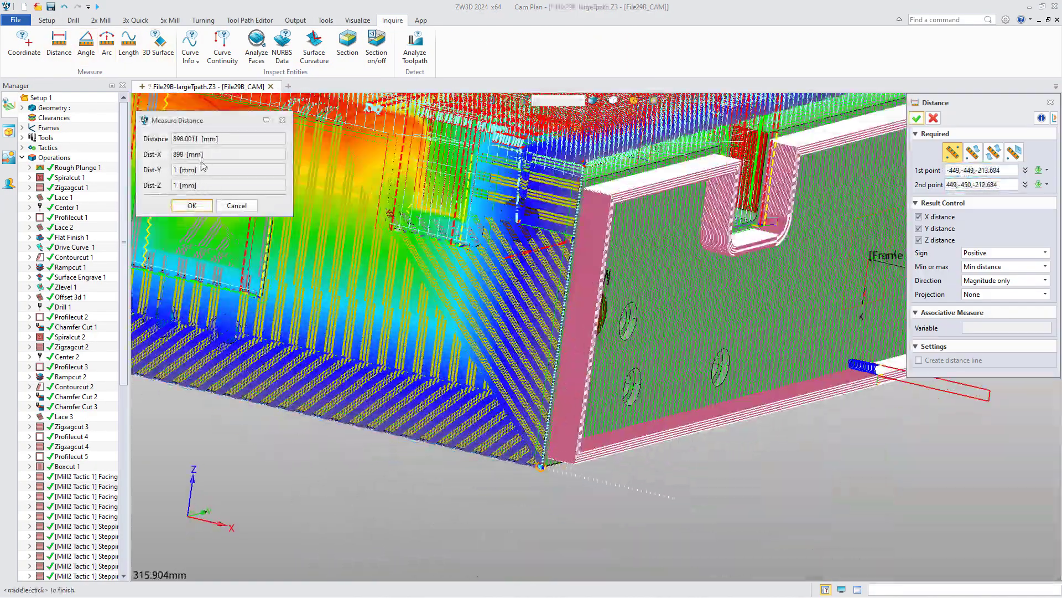
left_click(232, 207)
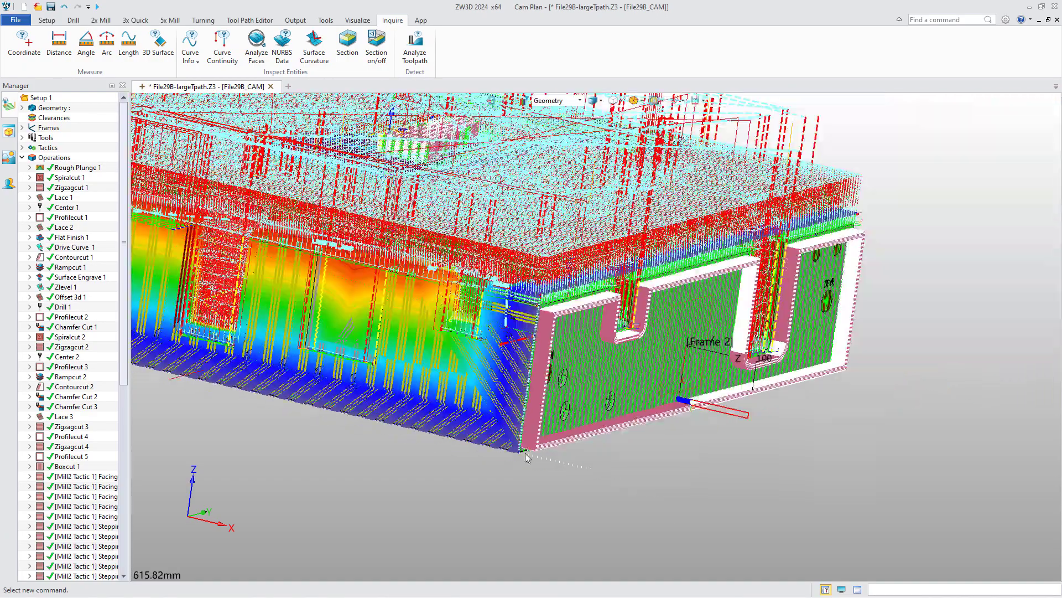
left_click(59, 43)
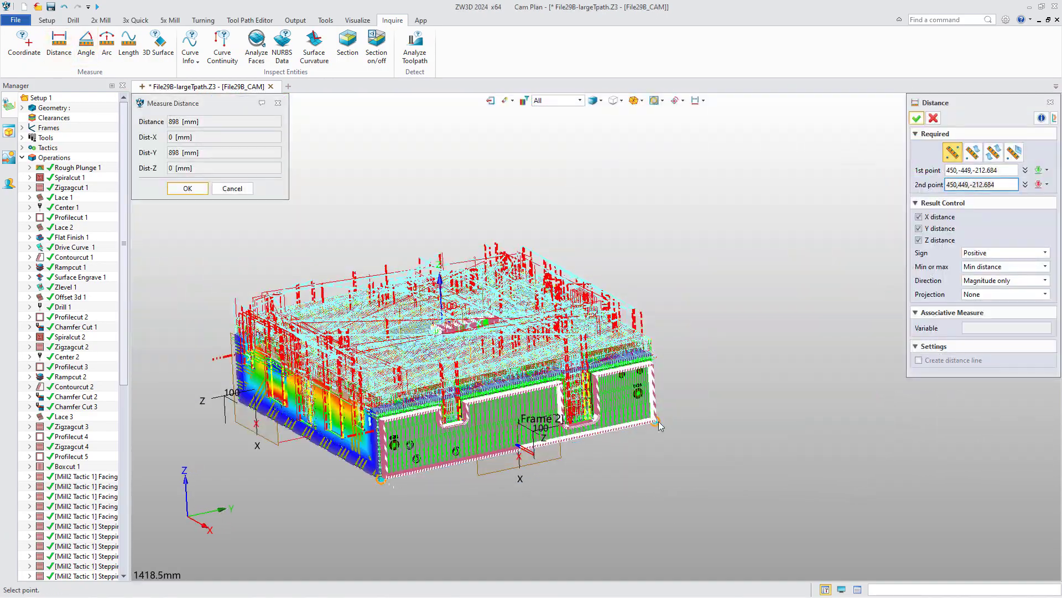
left_click(564, 432)
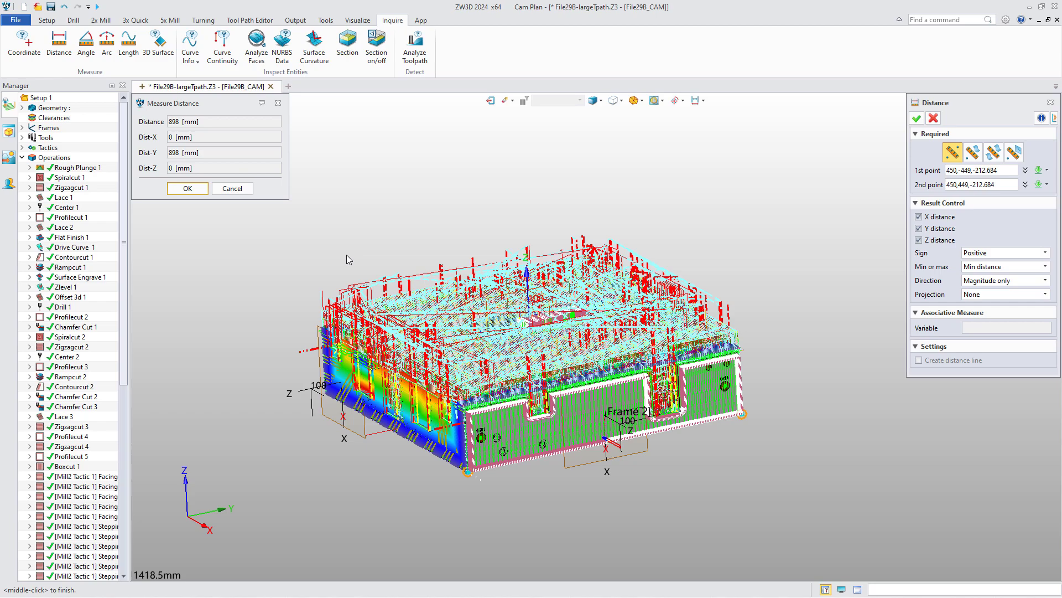
left_click(231, 189)
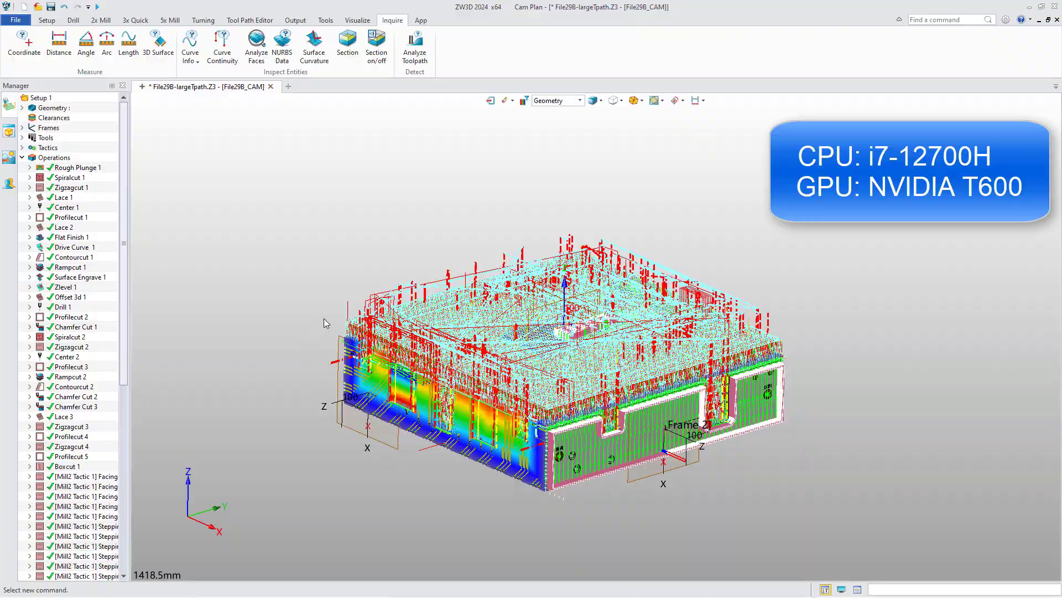
Orbit the toolpath part while selecting the Zlevel 1 and Offset 3d 1 operations
mouse_move(352, 398)
middle_mouse_down()
mouse_move(390, 274)
mouse_move(295, 336)
mouse_move(256, 296)
mouse_move(301, 287)
mouse_move(337, 315)
mouse_move(339, 363)
mouse_move(332, 352)
middle_mouse_up()
left_click(40, 288)
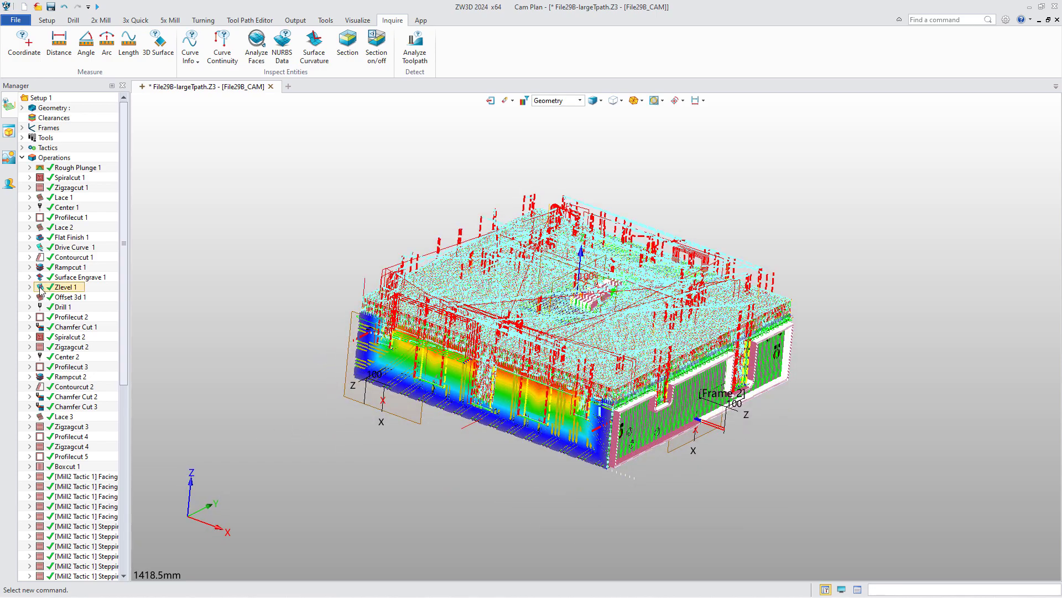
left_click(42, 299)
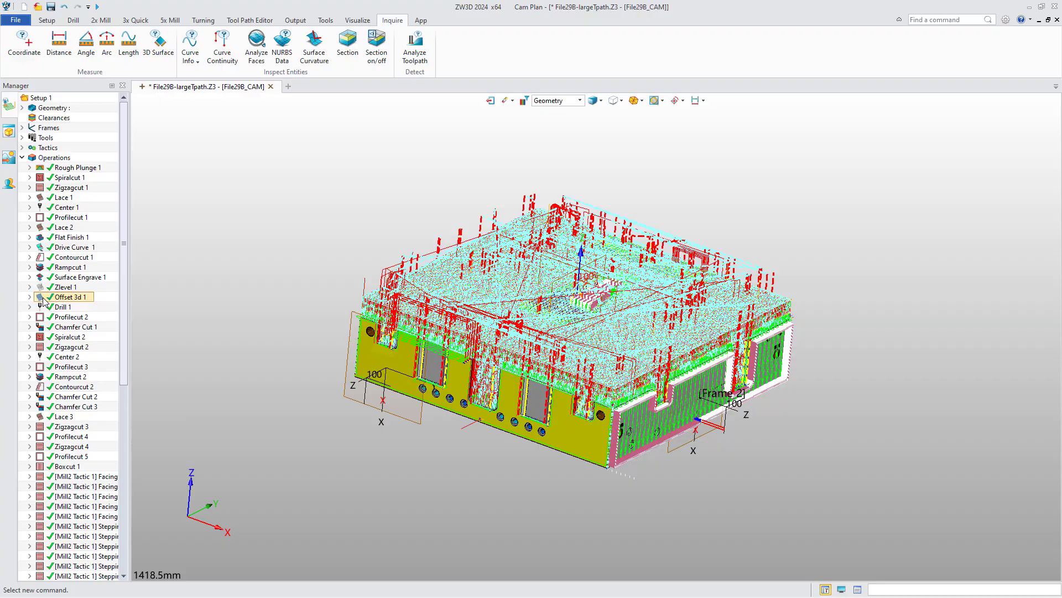
middle_click_drag(219, 369, 205, 376)
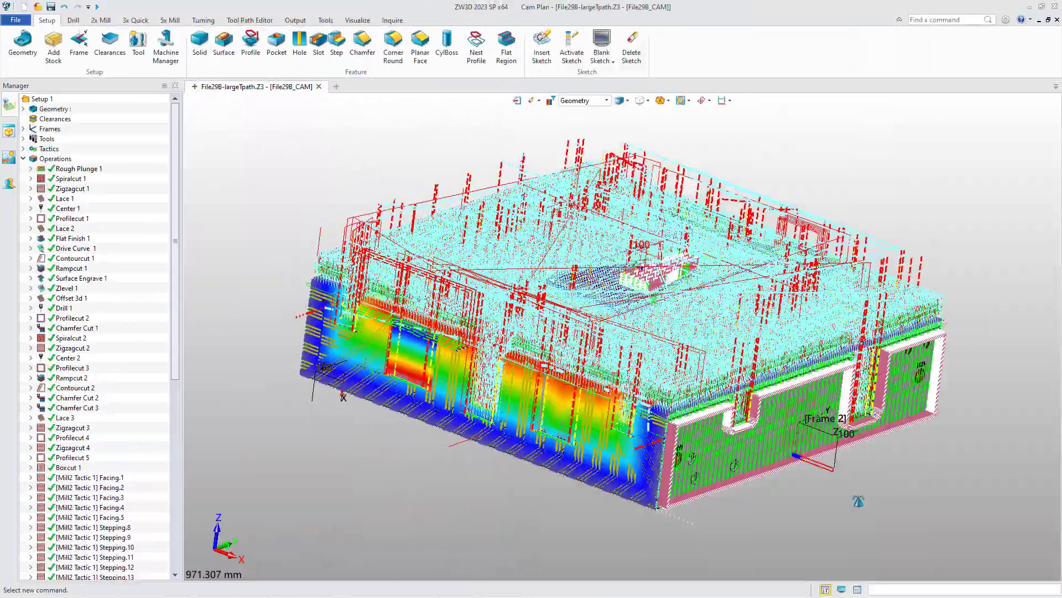
Orbit the File29B-largeTpath part in ZW3D 2023 to compare display smoothness
mouse_move(833, 510)
middle_mouse_down()
mouse_move(897, 476)
mouse_move(827, 519)
mouse_move(893, 517)
middle_mouse_up()
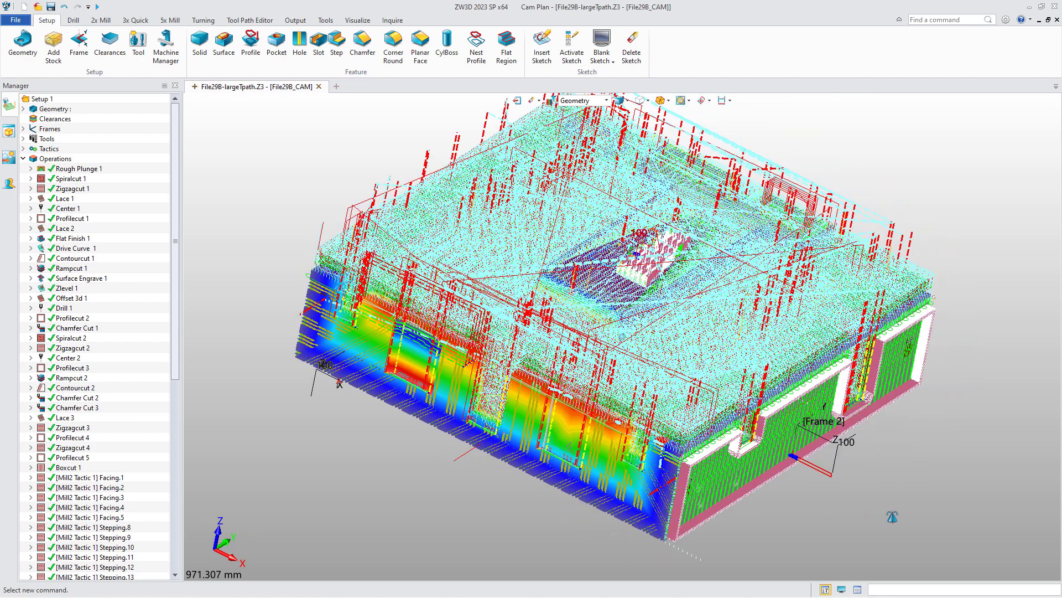